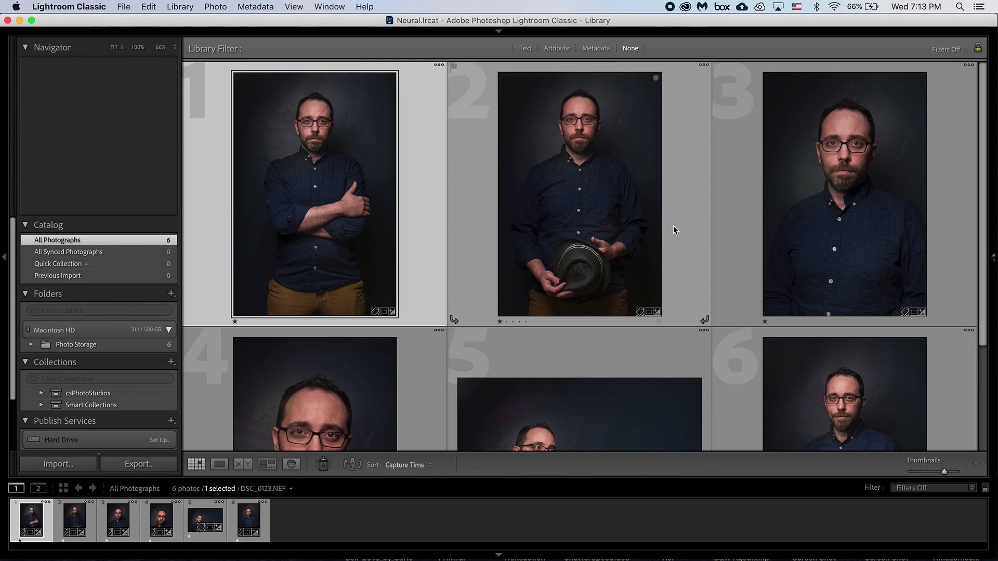
- Select the hat-holding portrait DSC_0160.NEF in Lightroom and send it to Photoshop 2021
click(586, 190)
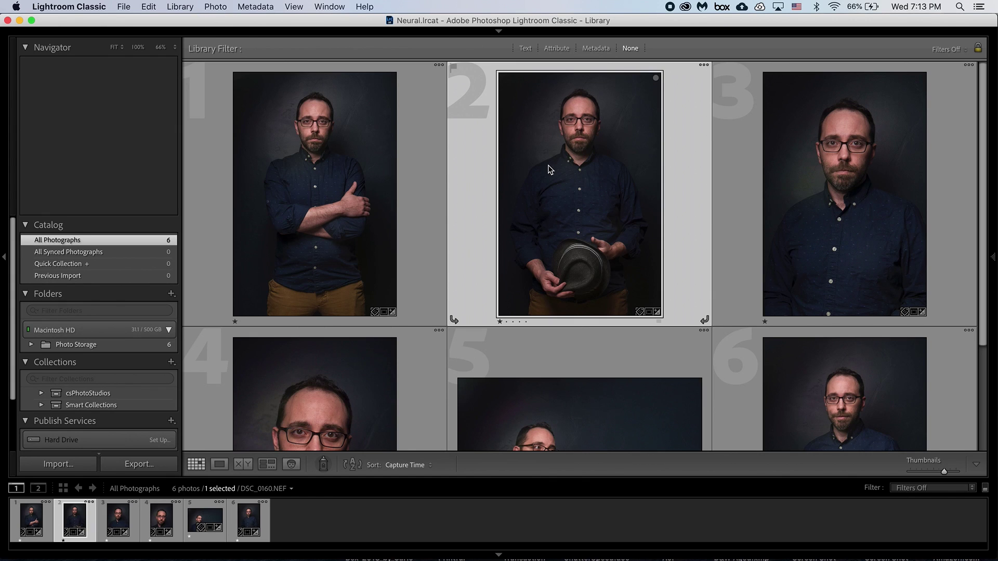
mouse_move(550, 170)
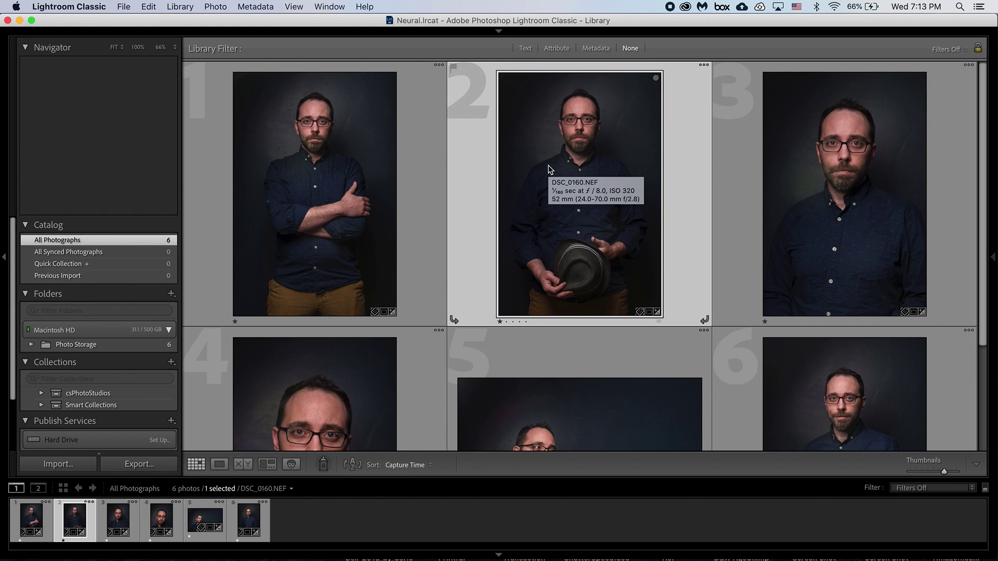
key(super+e)
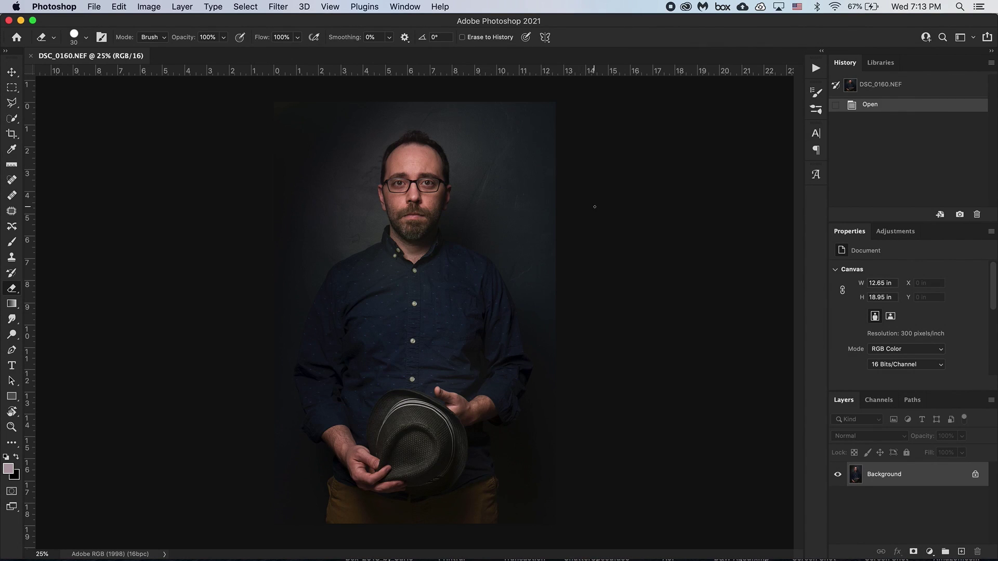
- Hide the rulers and zoom to 100% on the man's face
key(super+r)
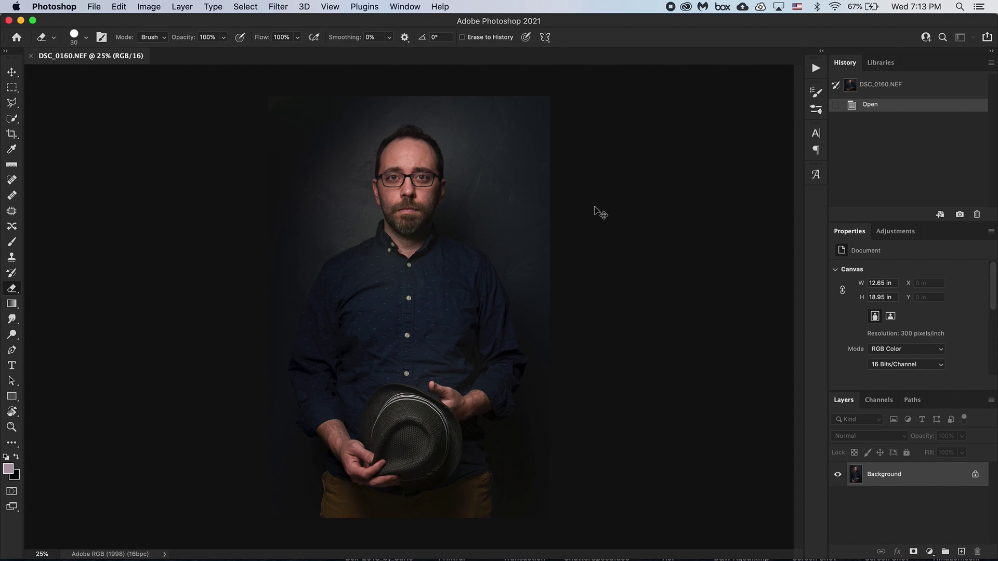
key(super+plus)
key(super+plus)
key(super+plus)
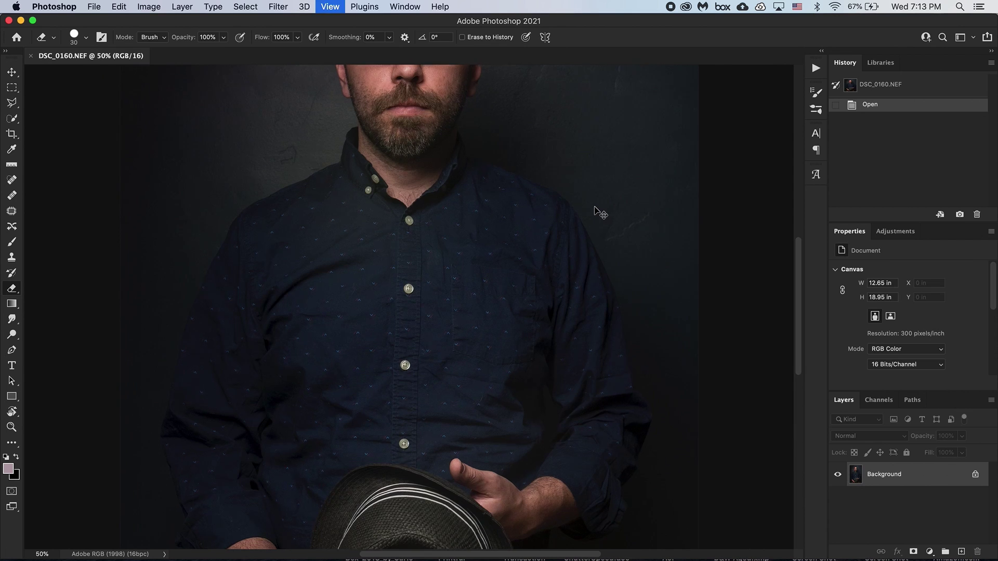
scroll(595, 207, up, 10)
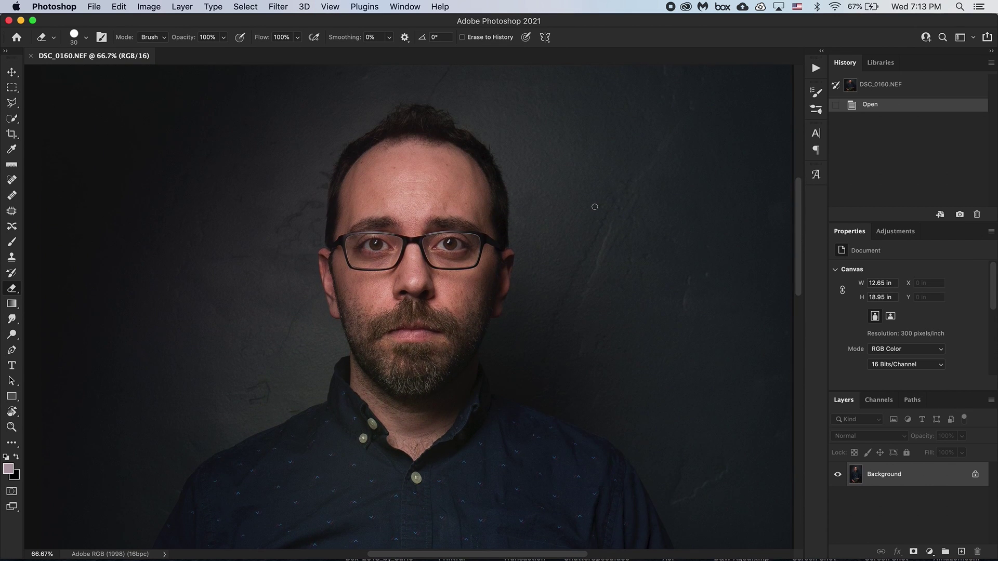
key(super+plus)
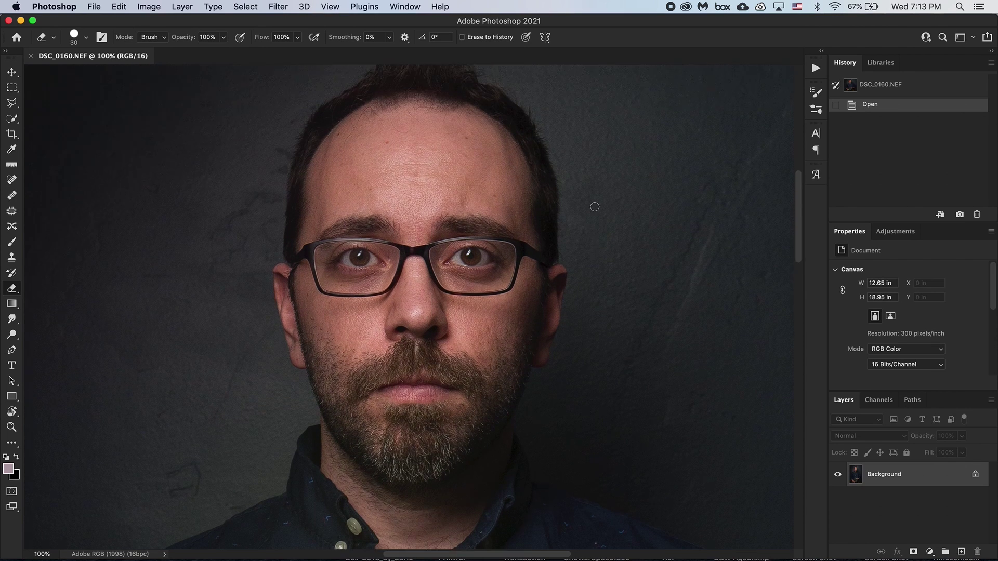
scroll(595, 207, down, 2)
scroll(595, 207, right, 2)
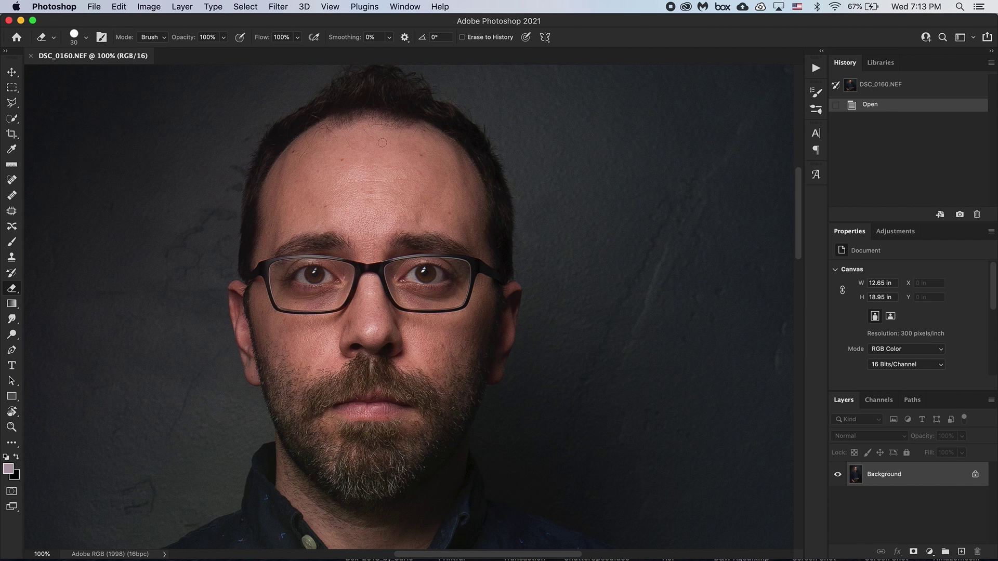
click(278, 7)
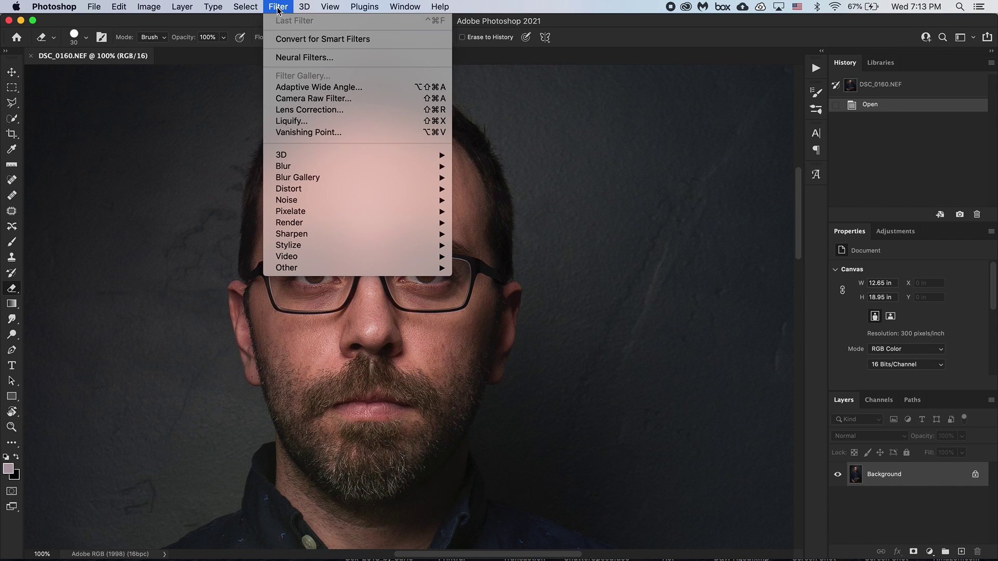
- Open Neural Filters, read the filter cards, and switch on Smart Portrait
click(313, 59)
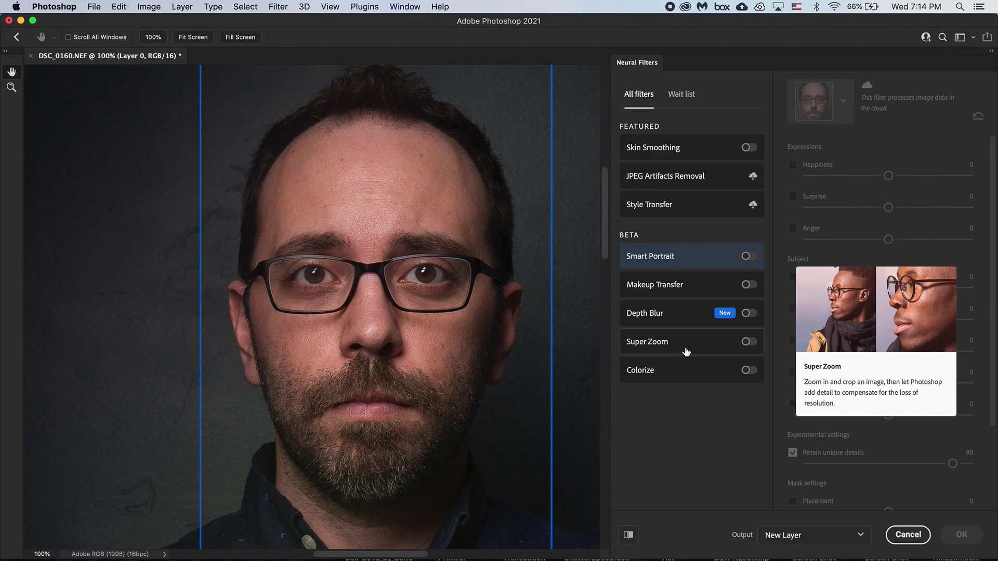
mouse_move(657, 267)
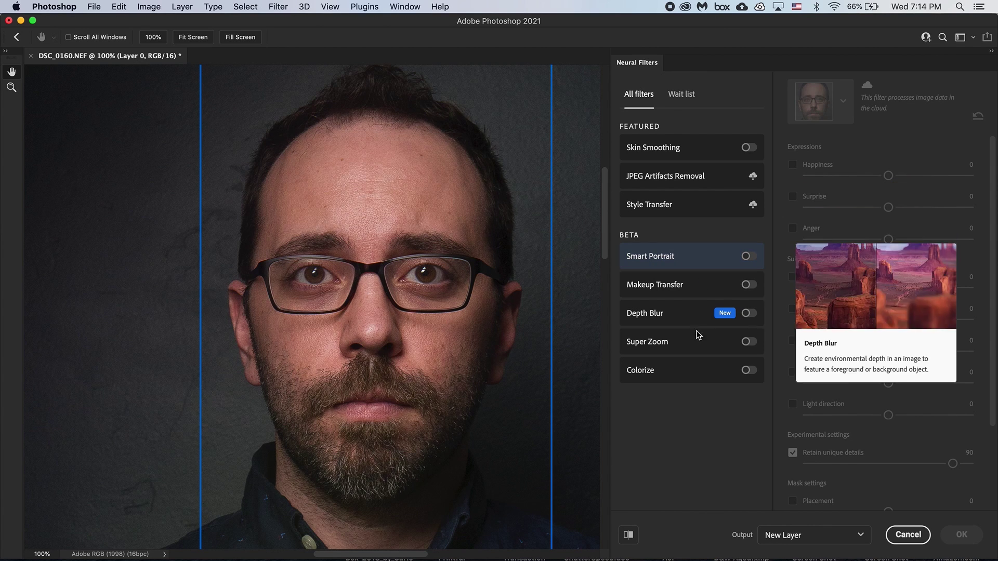
mouse_move(698, 321)
mouse_move(690, 260)
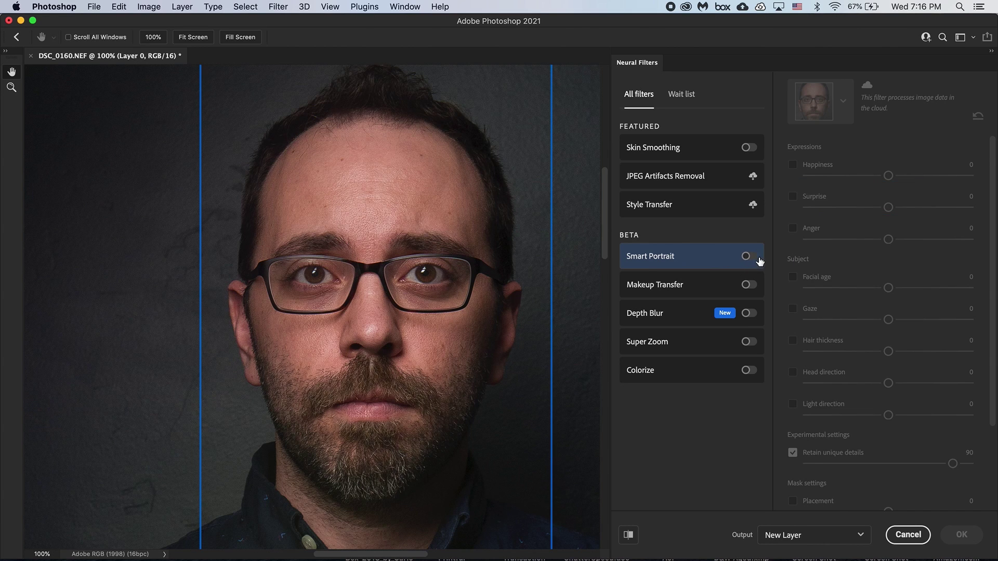
click(746, 257)
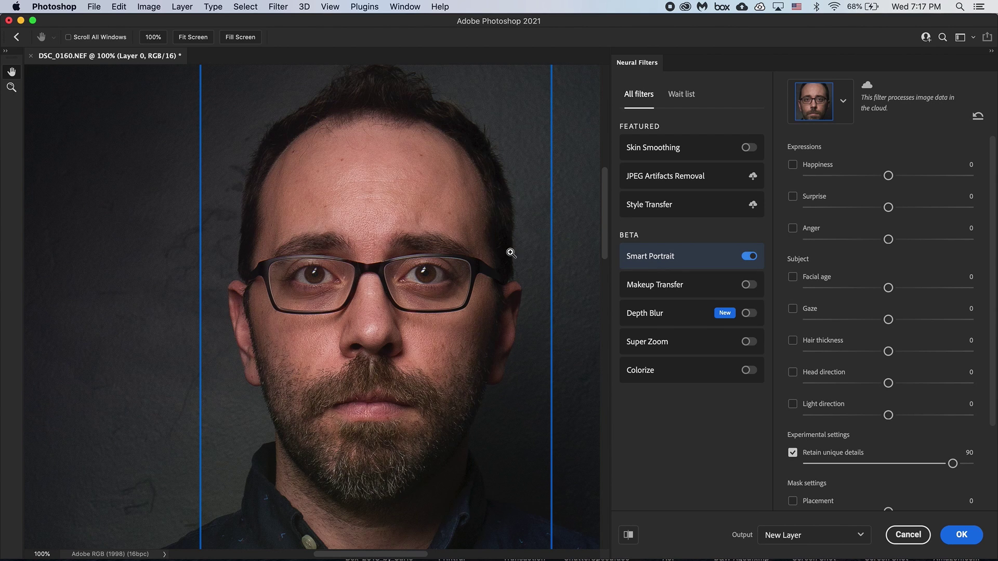
- Zoom out to check the detected face, return to 100%, and enable Happiness at +22
key(super+minus)
key(super+minus)
scroll(510, 252, down, 5)
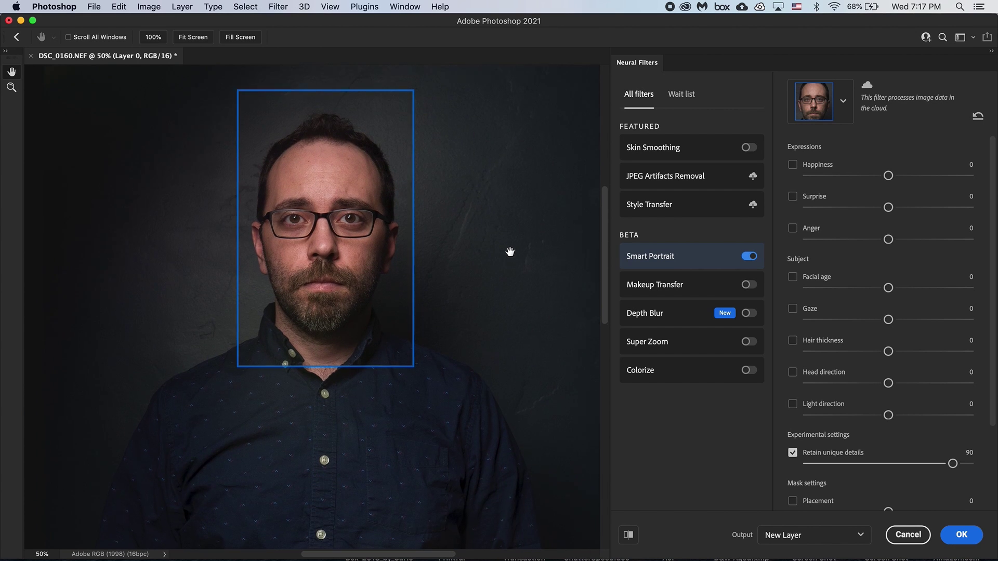
scroll(510, 252, up, 1)
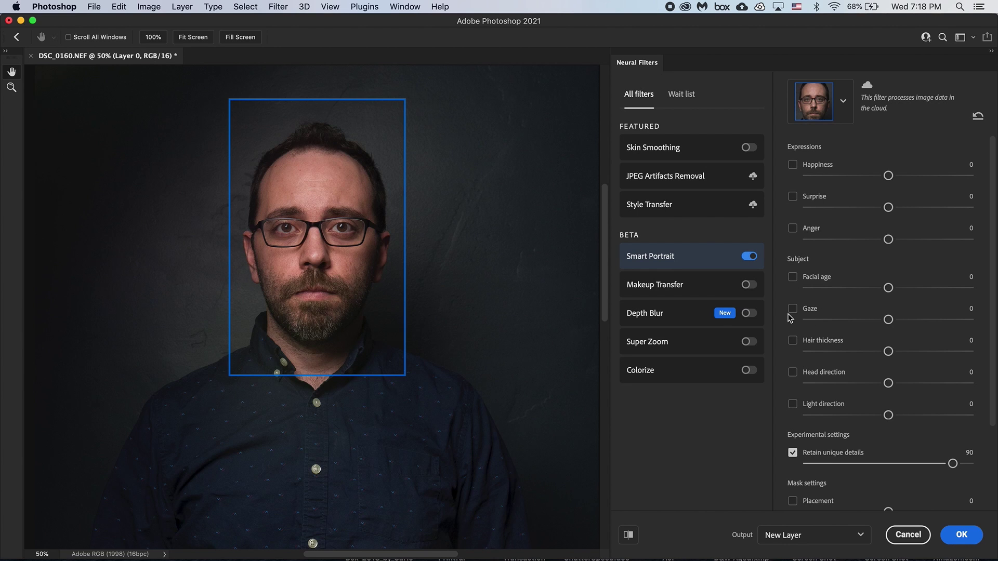
key(super+1)
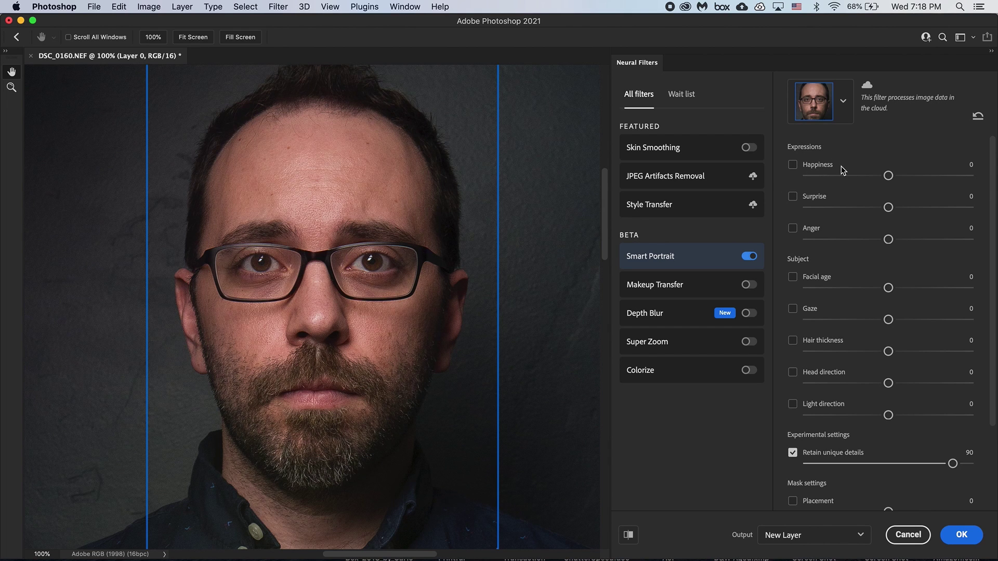
click(793, 165)
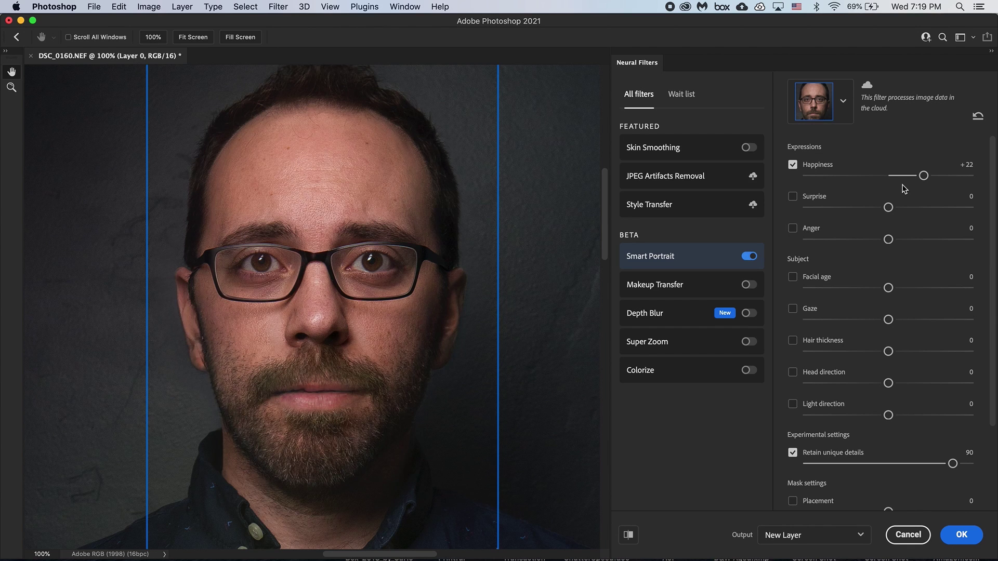
- Toggle Happiness off and on repeatedly to compare the smile with the original face
click(793, 166)
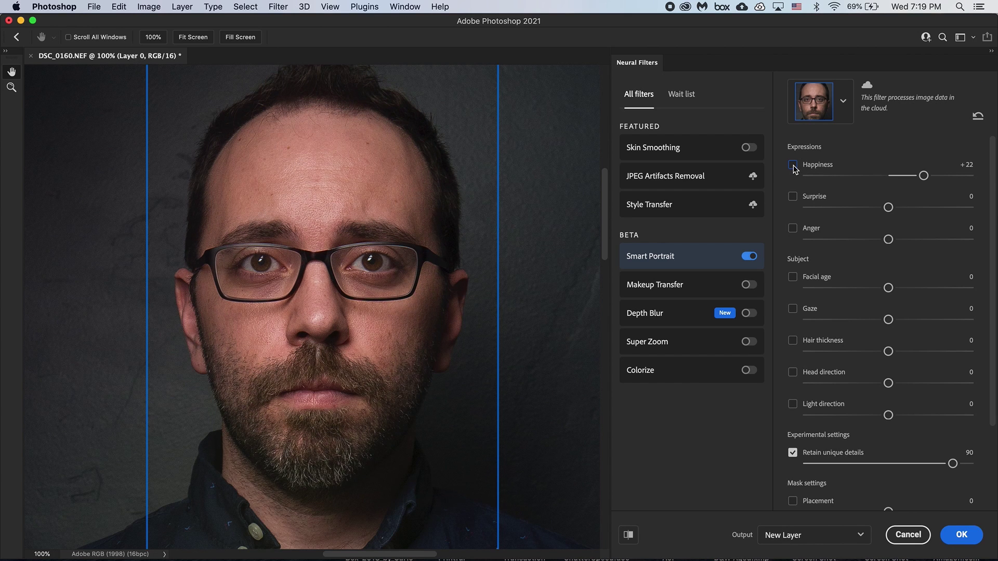
click(793, 165)
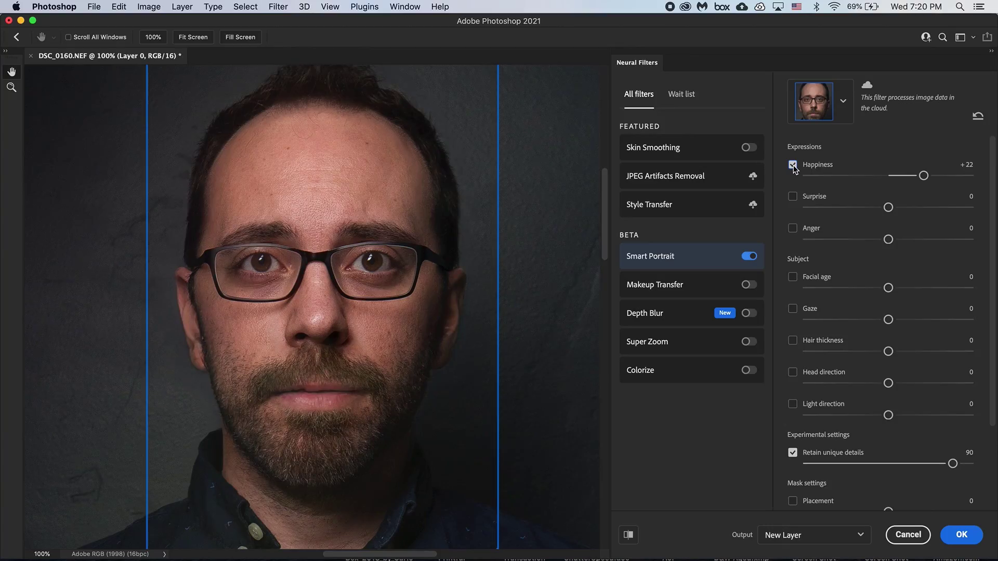
click(793, 165)
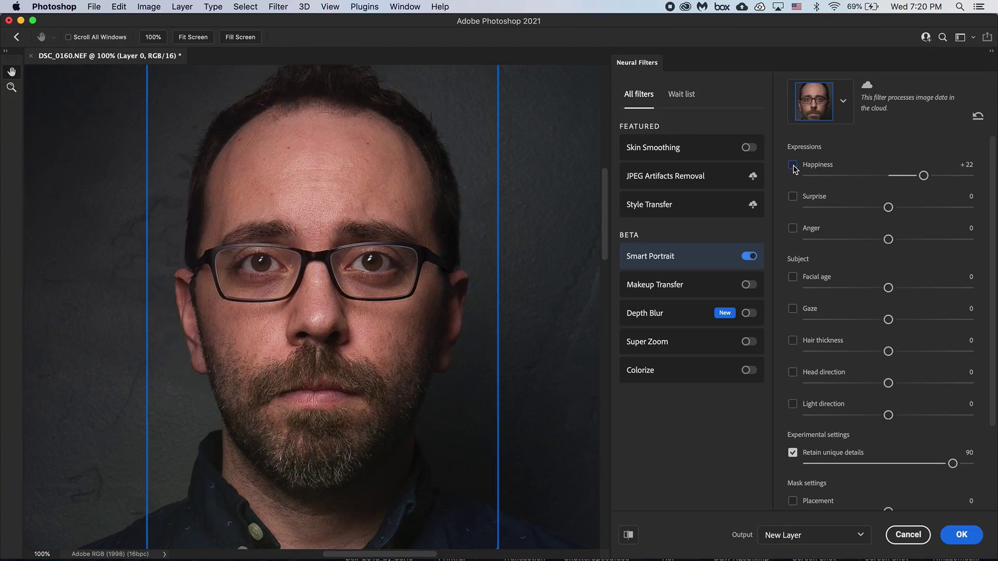
click(793, 165)
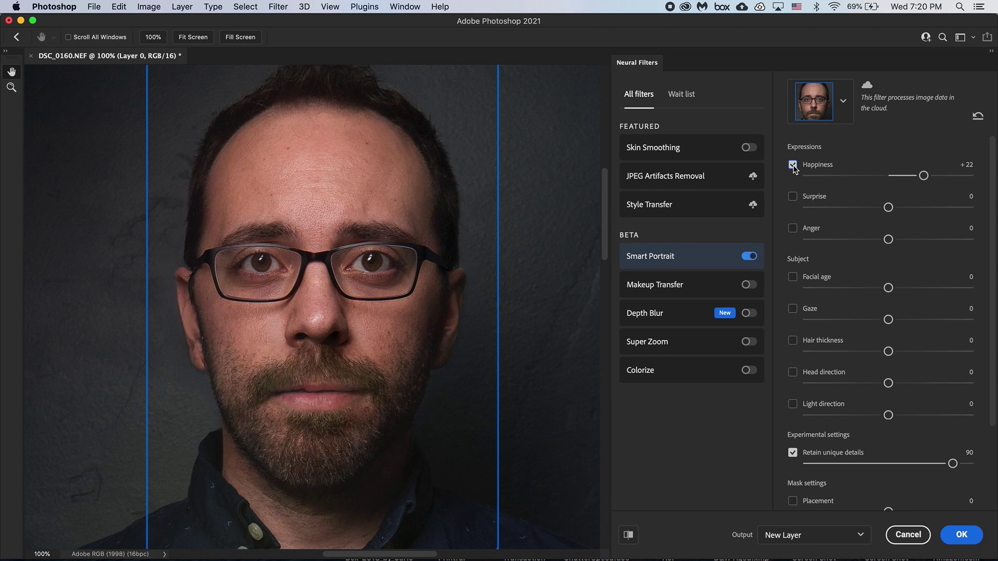
click(793, 165)
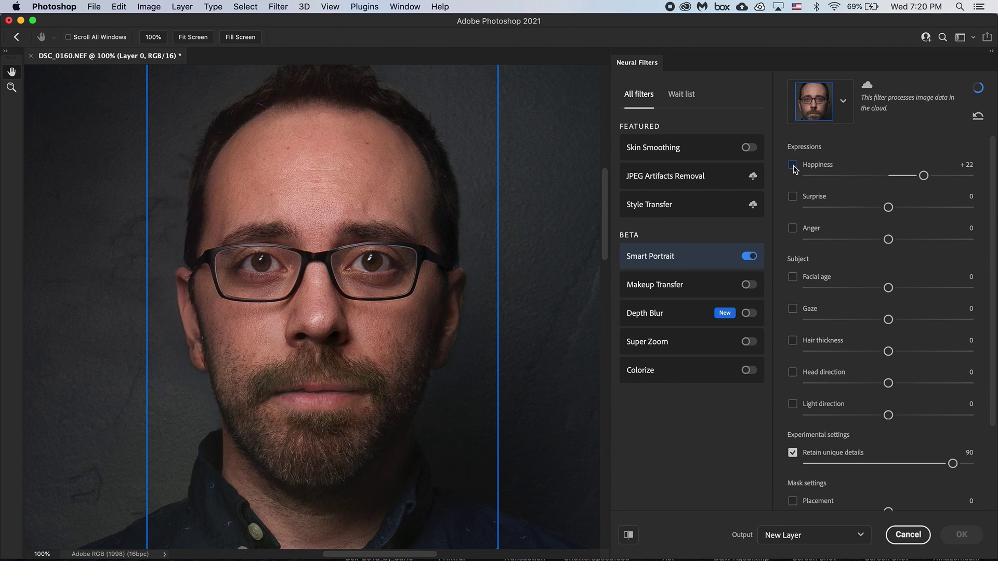
click(793, 165)
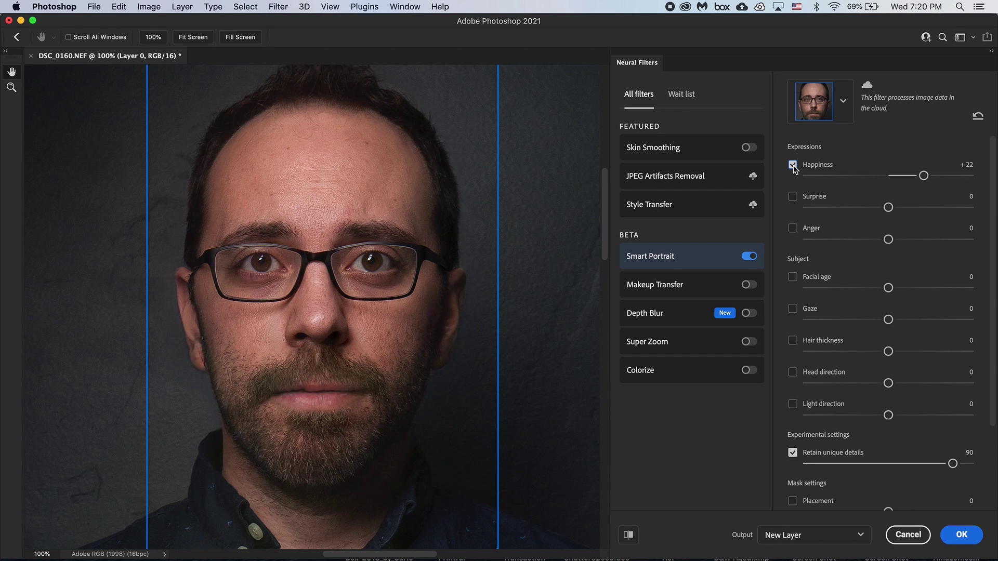
click(793, 165)
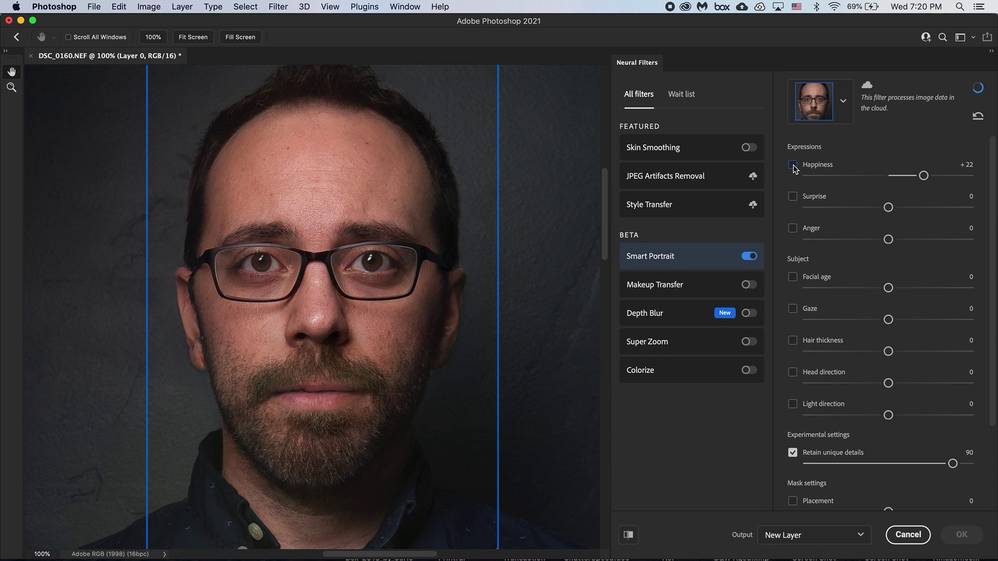
click(792, 164)
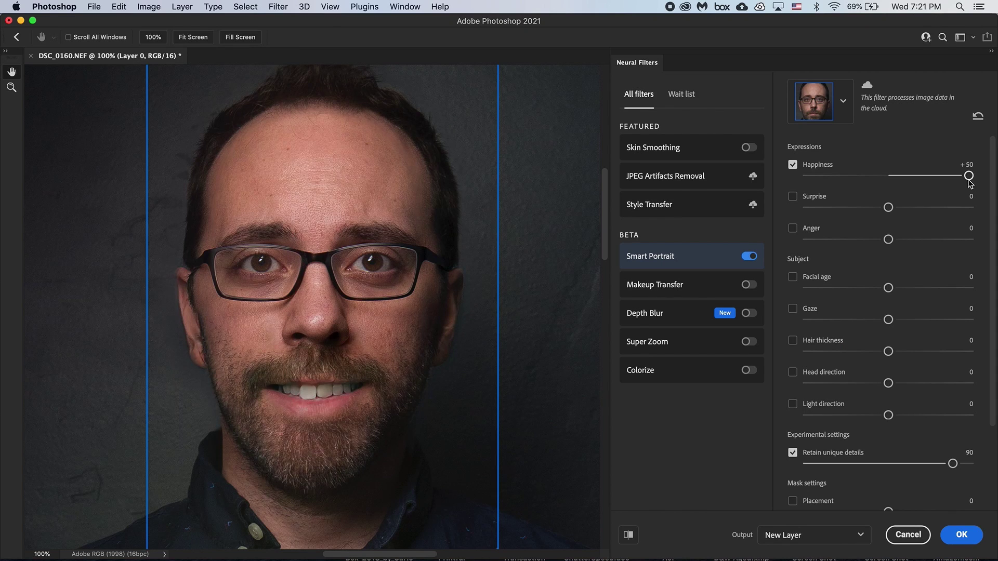
- Lower Happiness from +50 to +28, toggle it off and on, then push it to -50
drag(969, 177, 951, 182)
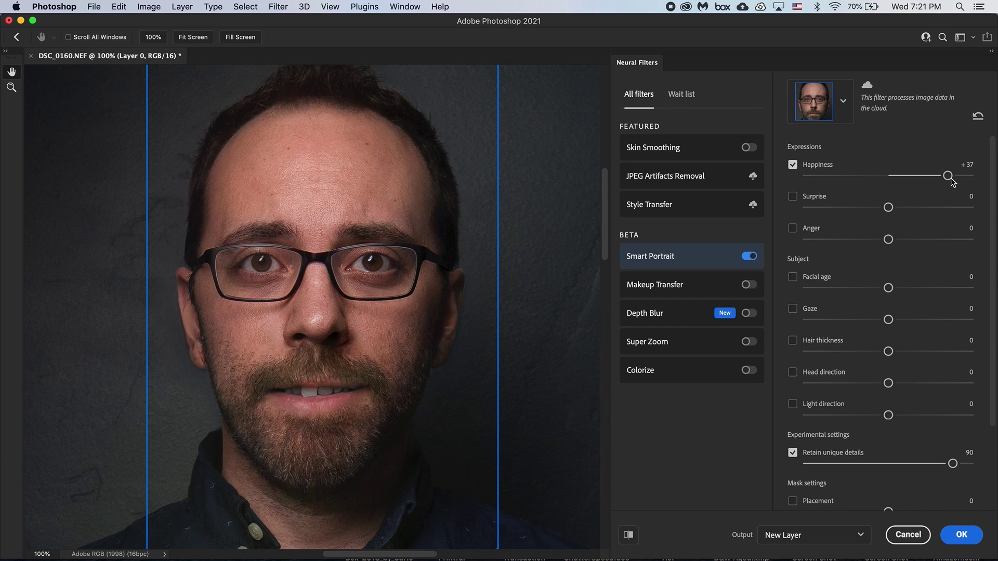
drag(950, 178, 936, 178)
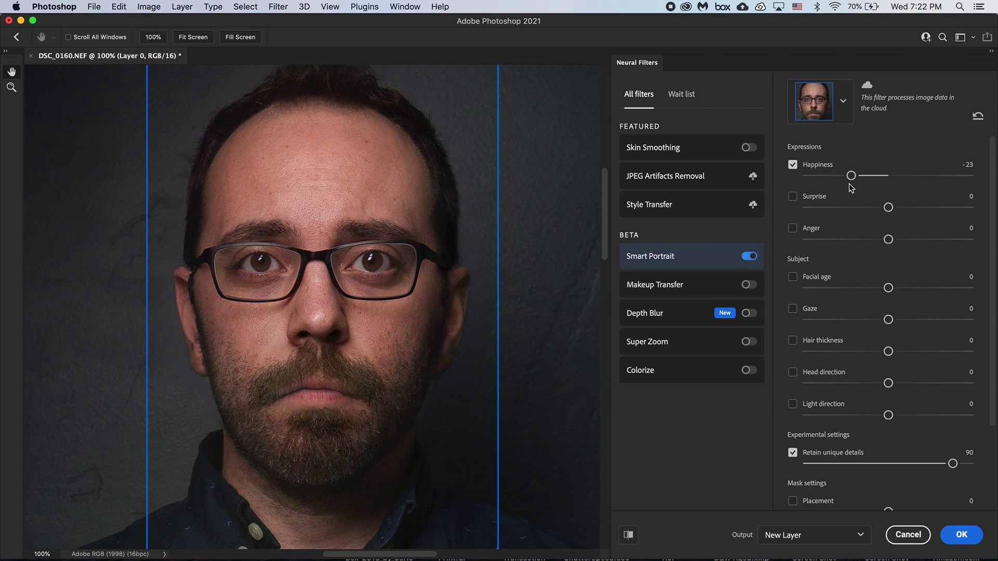
click(792, 165)
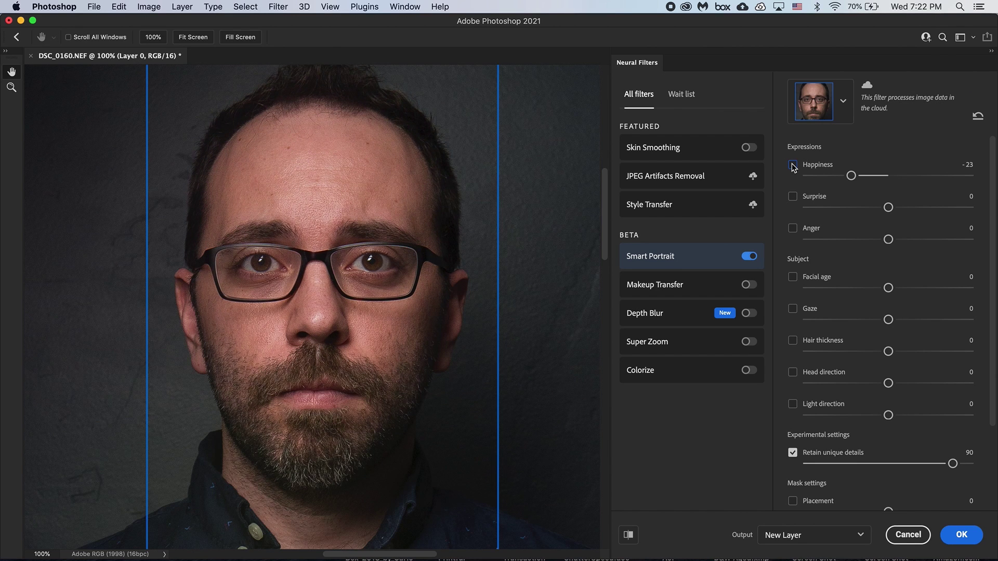
click(793, 166)
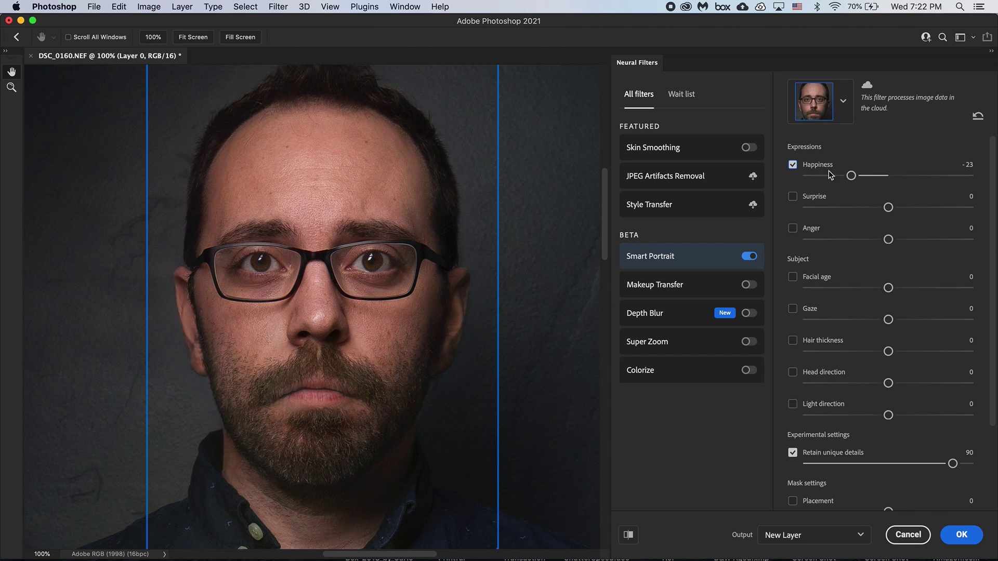
drag(853, 178, 794, 182)
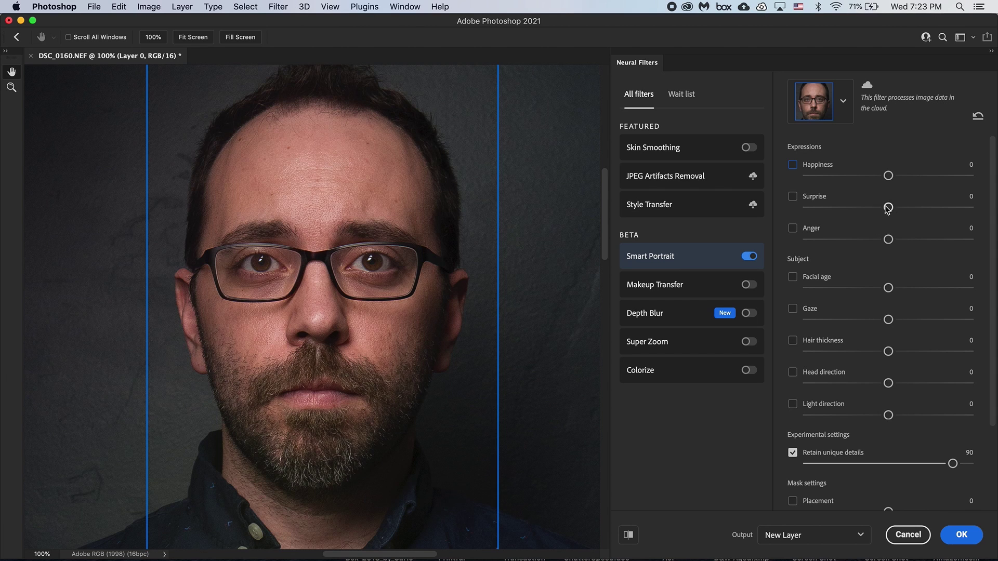
- Test Surprise at +50 and -50, return it to +1, and switch it off
drag(888, 207, 995, 210)
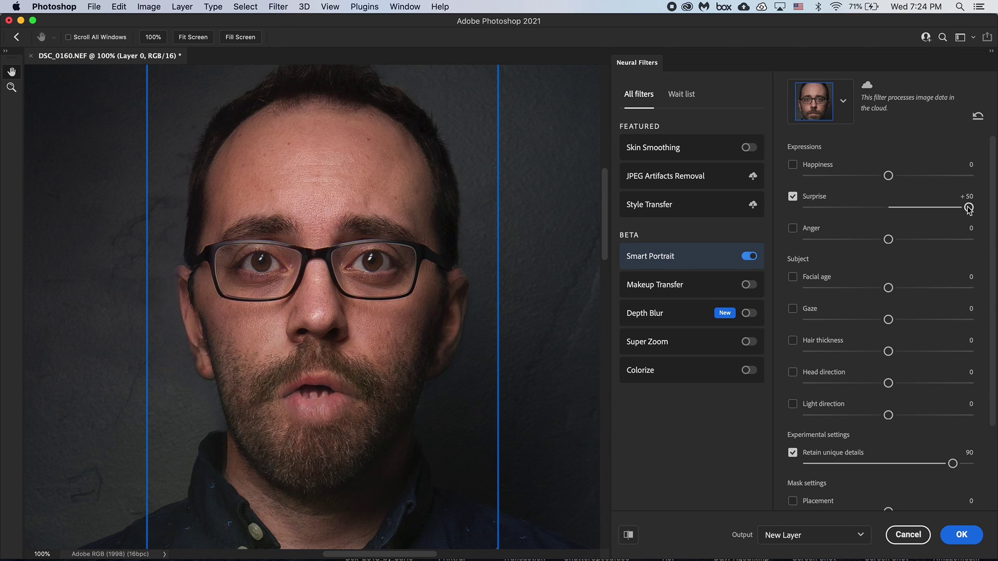
drag(969, 208, 889, 208)
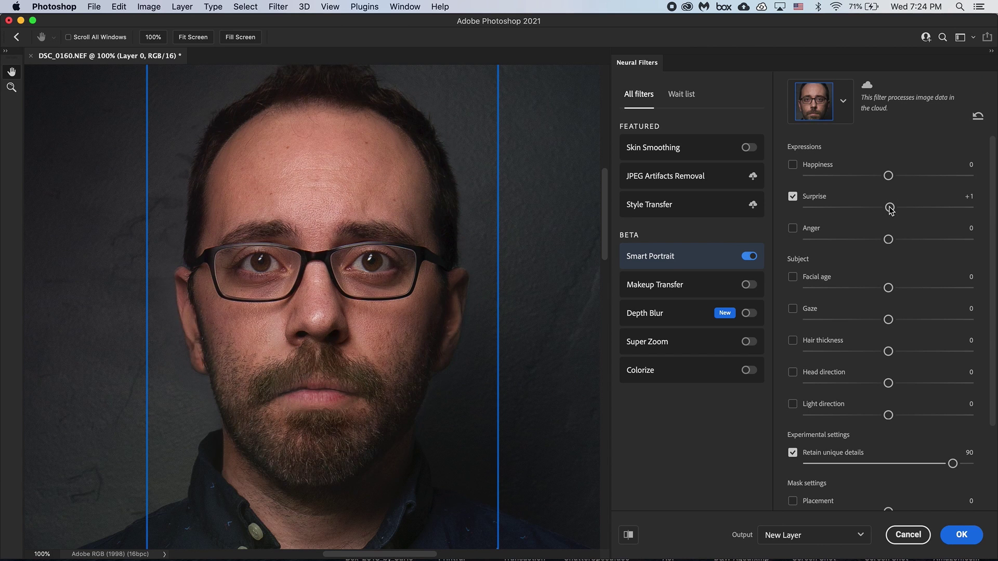
drag(890, 207, 788, 218)
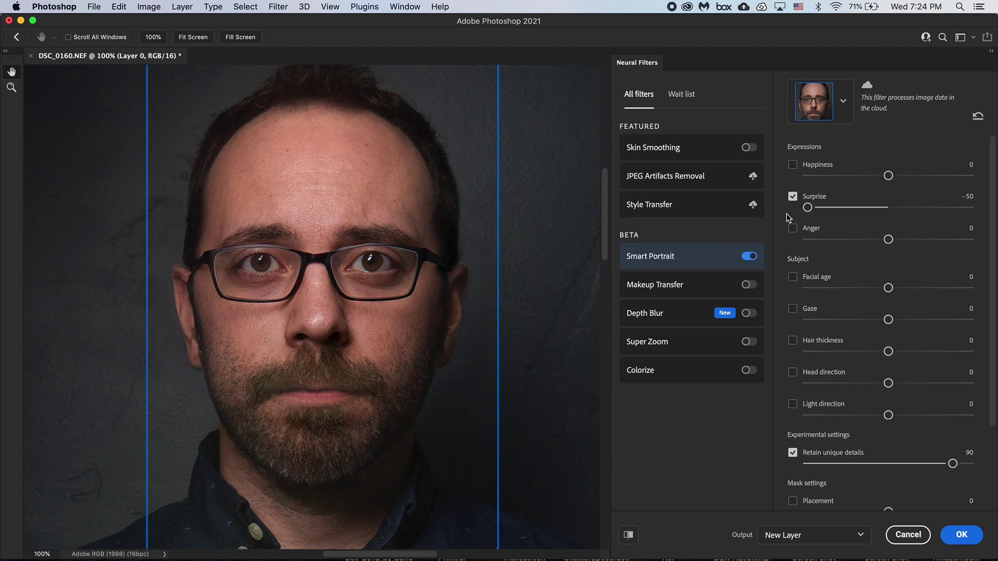
drag(807, 207, 889, 208)
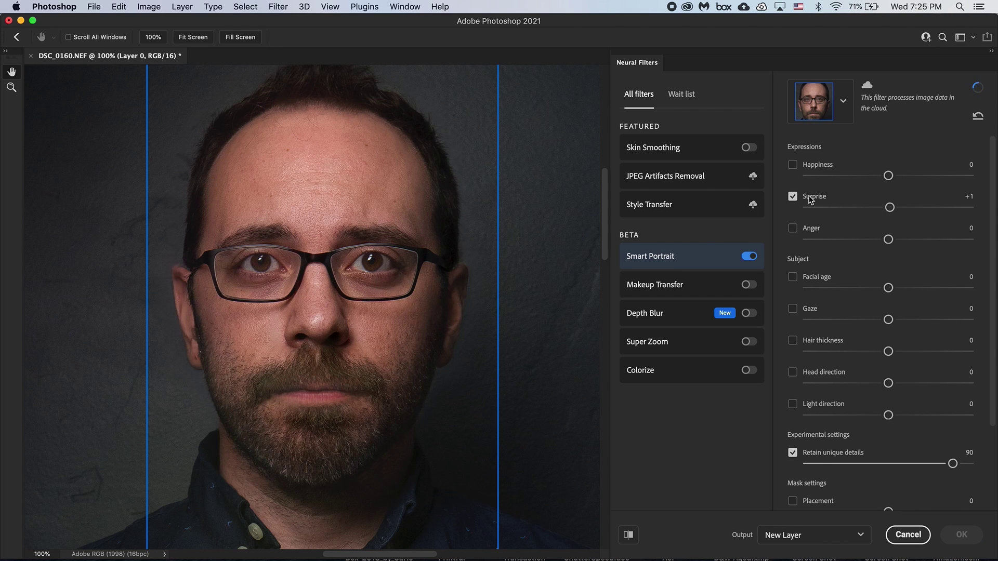
click(793, 197)
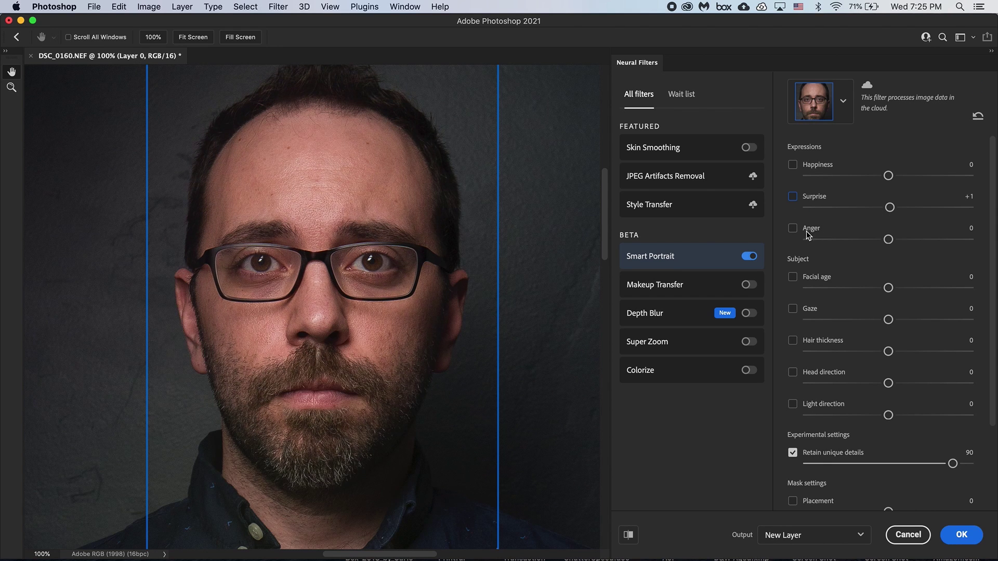
- Try Anger at +50 and -50, then switch Anger off to reset it
drag(888, 239, 996, 245)
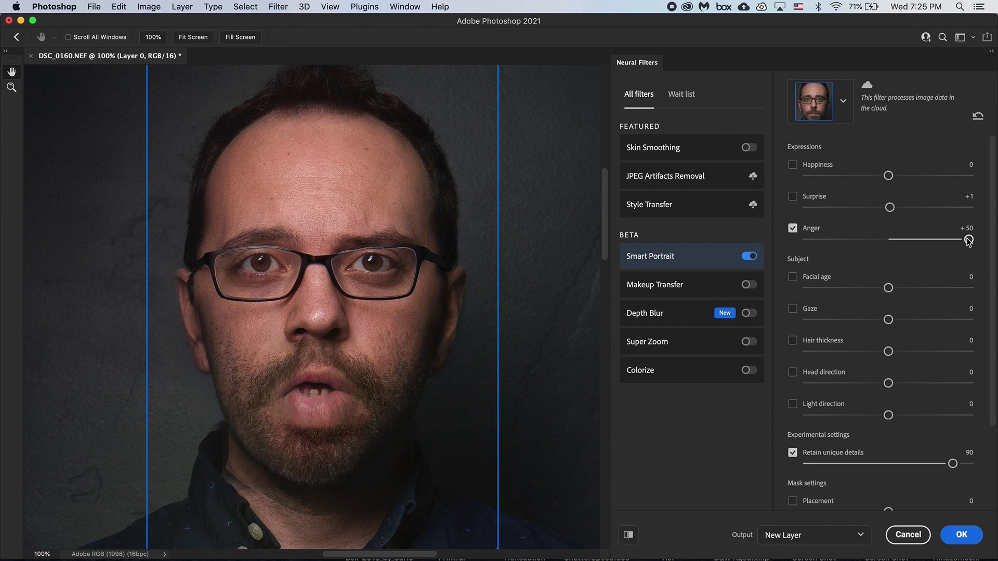
drag(968, 240, 890, 244)
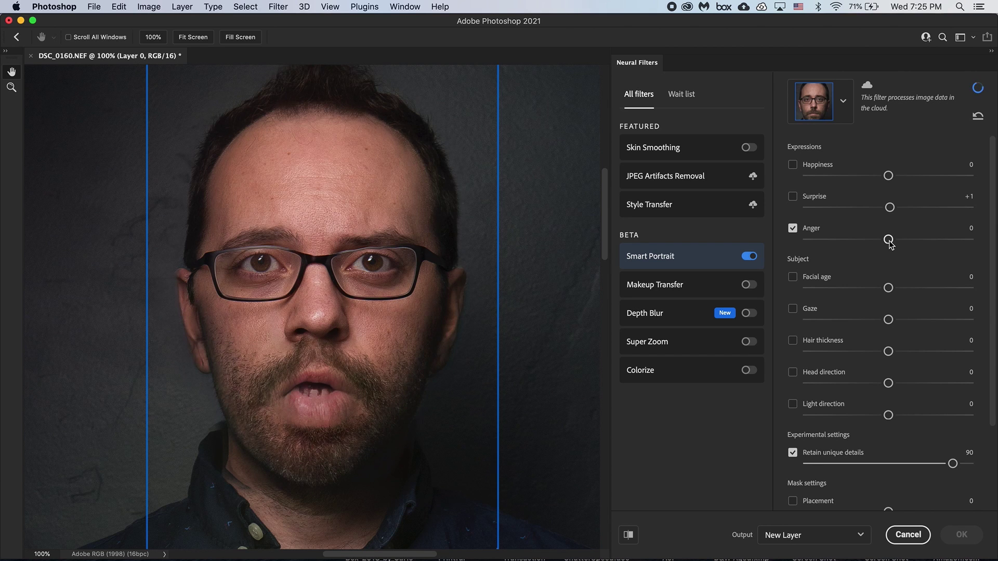
drag(890, 245, 793, 242)
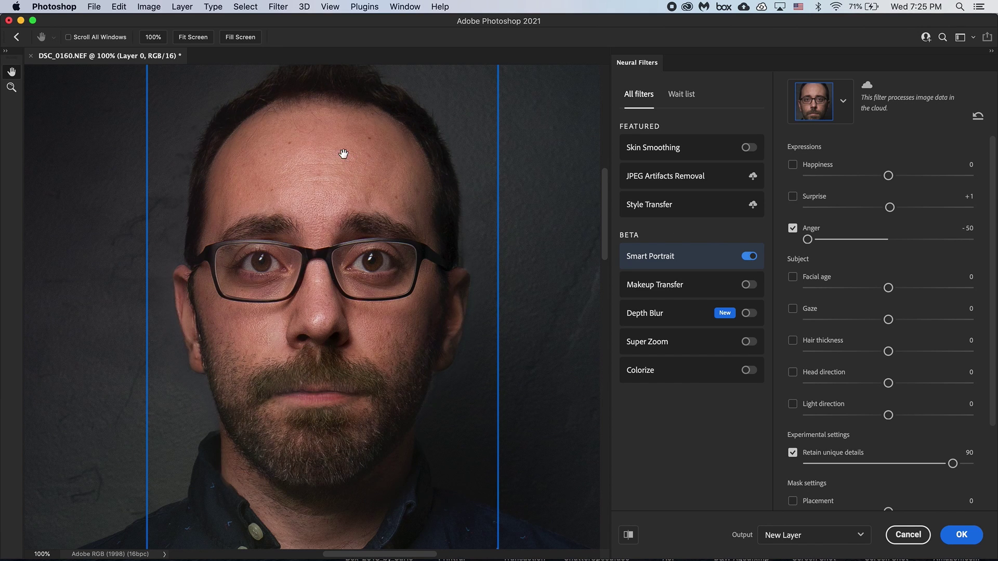
click(793, 228)
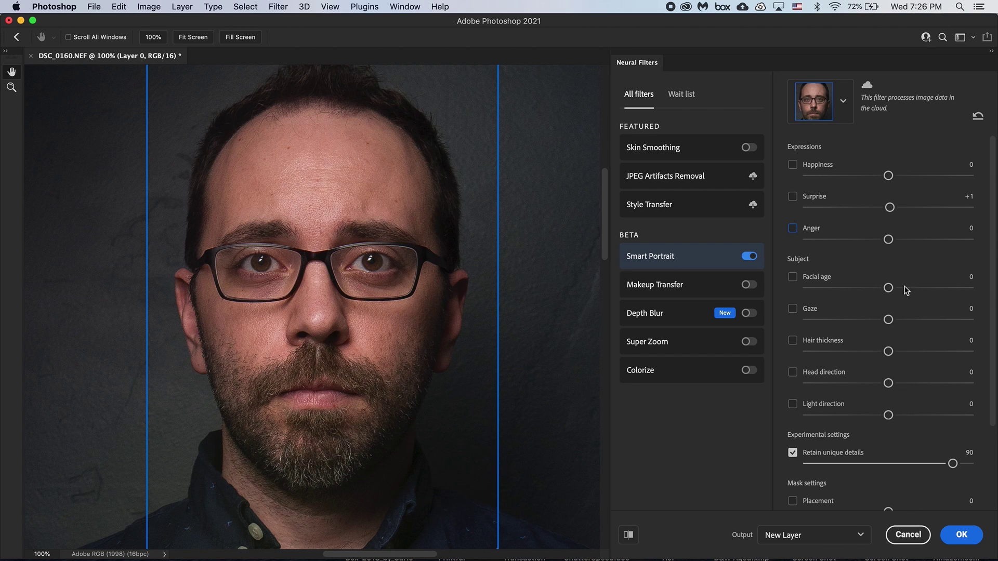
- Age the face to Facial age +50, then ease it back to +1
drag(887, 288, 994, 308)
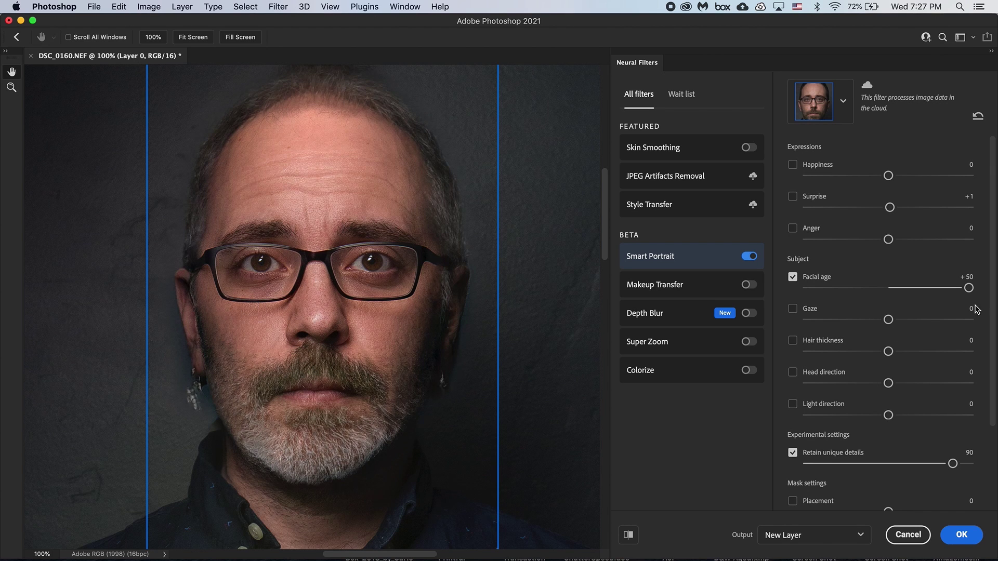
drag(968, 288, 890, 289)
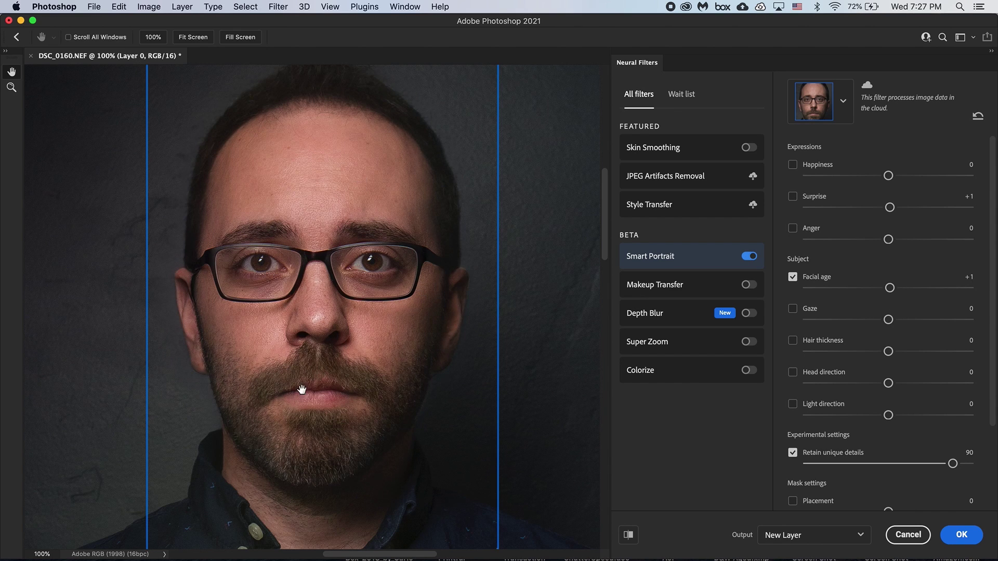
- Uncheck the Facial age checkbox so the face shows no aging change
click(793, 278)
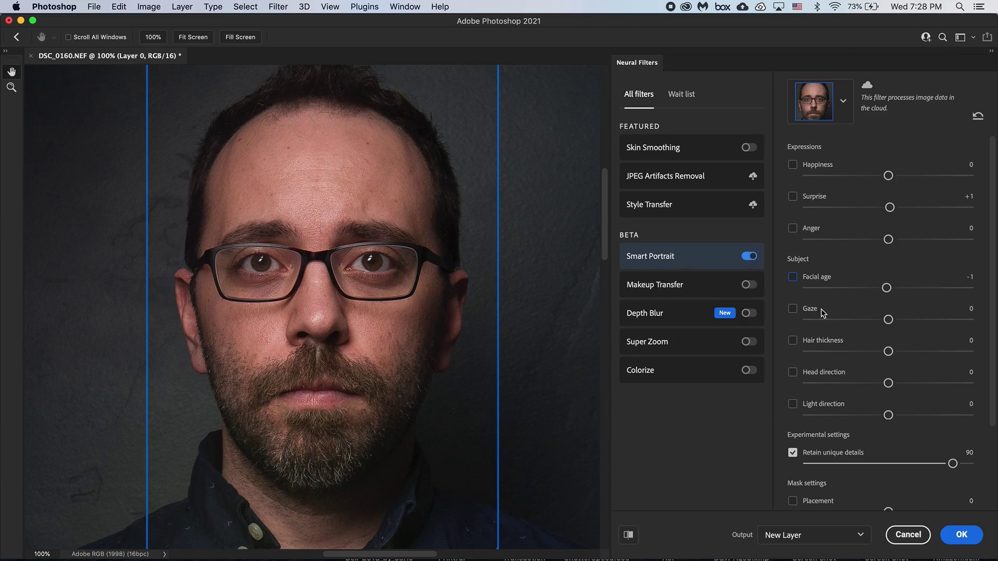
- Enable Gaze in Smart Portrait and drag its slider to shift the eyes' direction
click(792, 309)
drag(889, 319, 894, 322)
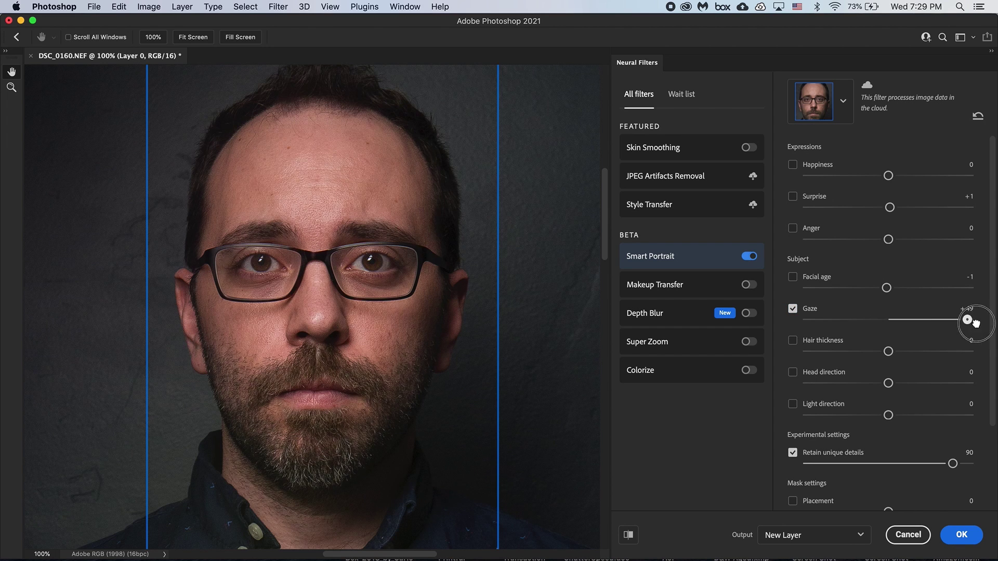
drag(976, 323, 988, 329)
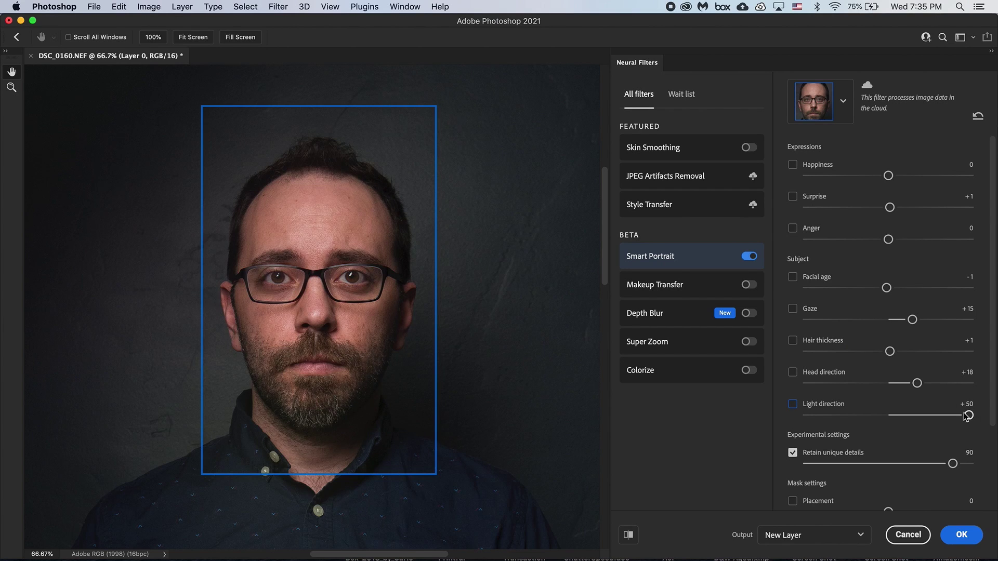
- Set Happiness to +21 and apply Smart Portrait with New Layer as the output
click(794, 165)
drag(888, 176, 923, 176)
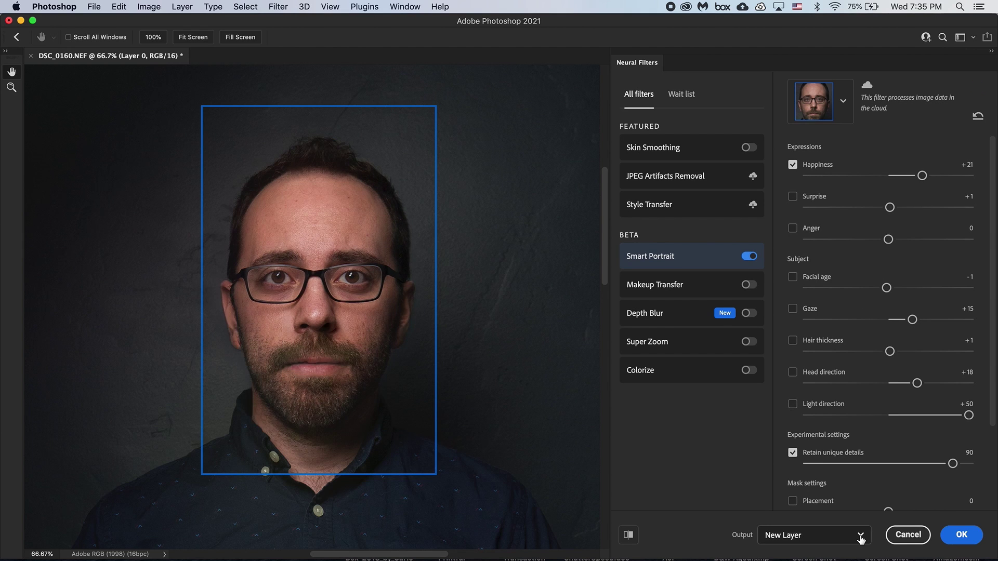
click(860, 535)
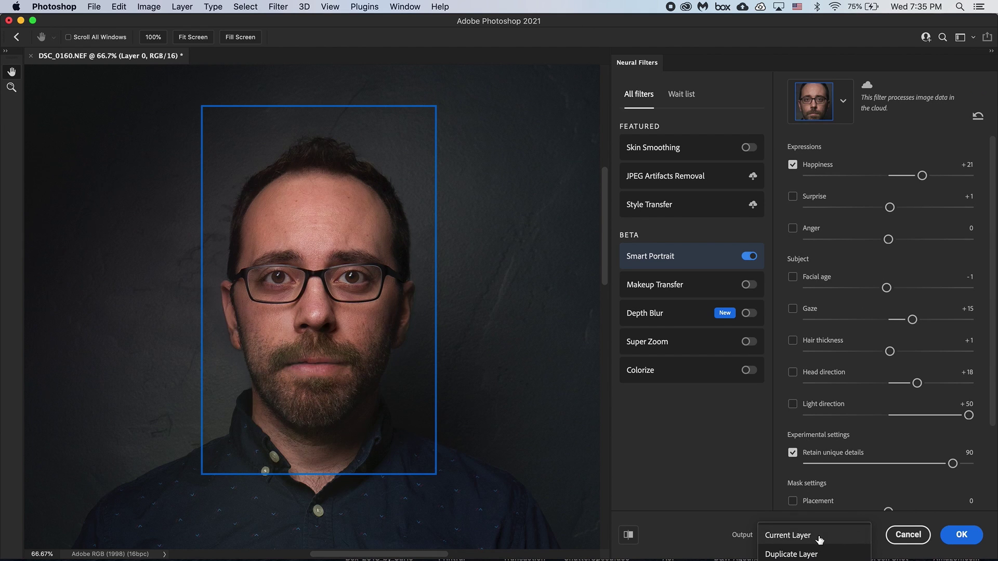
scroll(824, 535, down, 2)
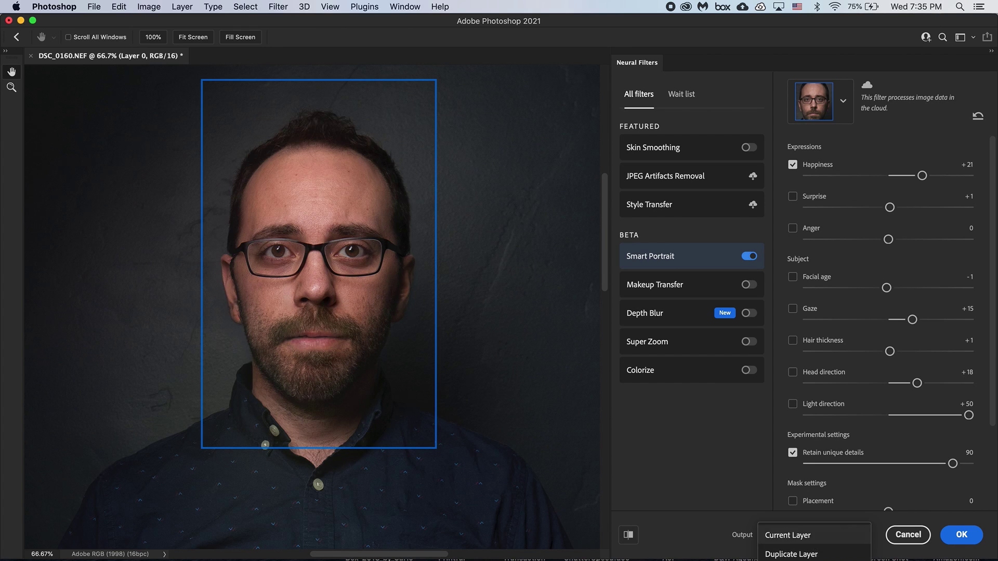
click(780, 541)
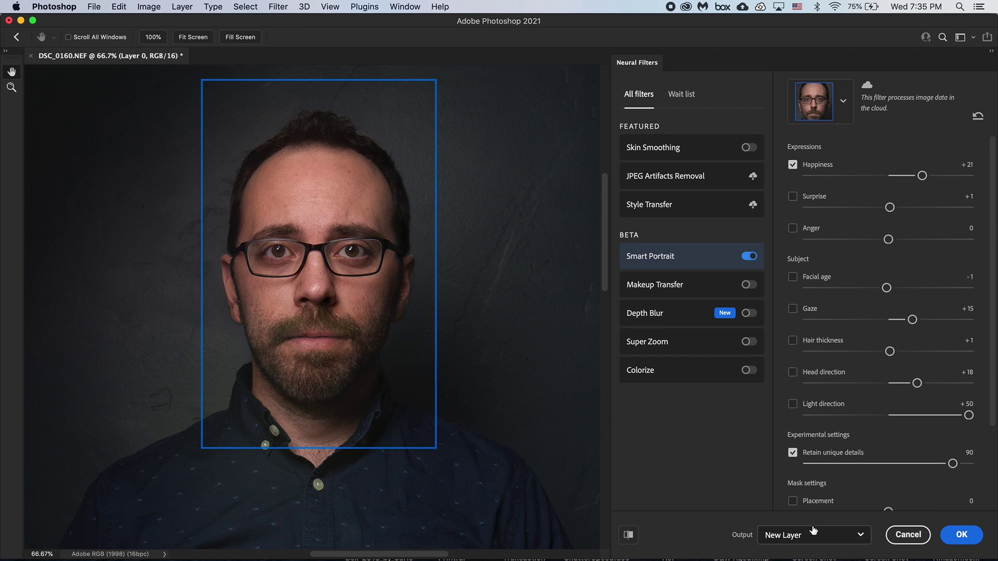
click(961, 535)
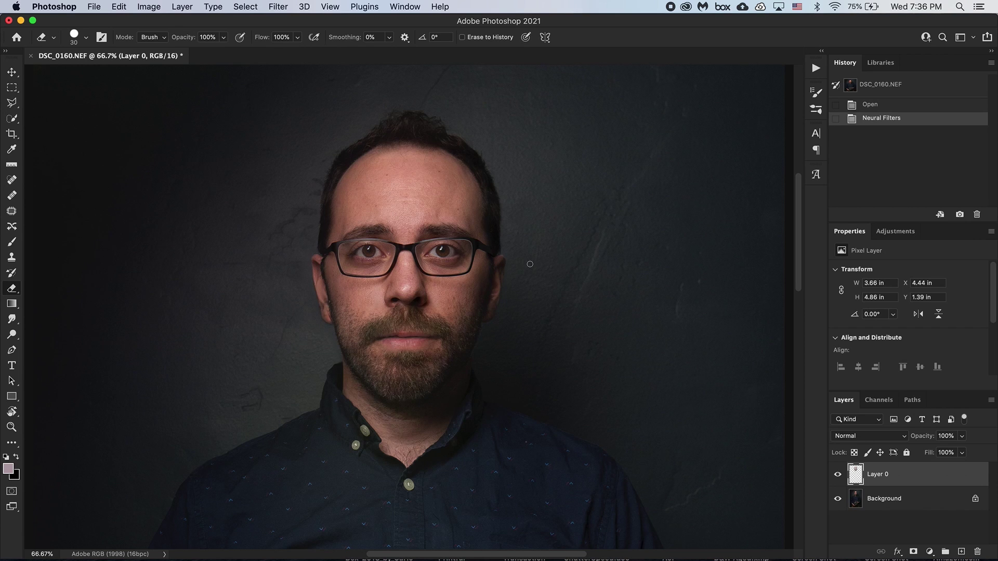
- Toggle Layer 0's visibility to compare against the original, then delete Layer 0
click(838, 474)
click(838, 474)
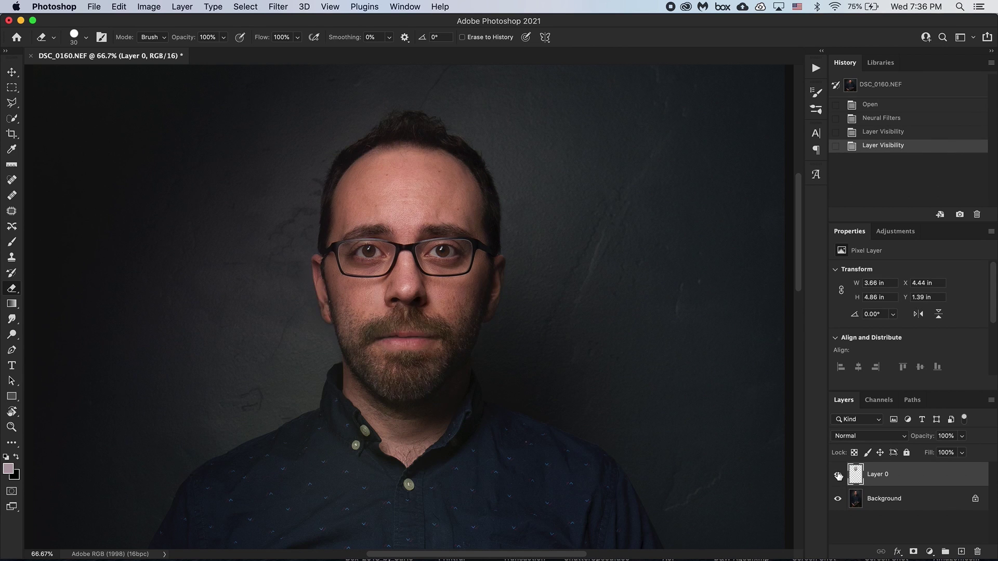
click(838, 474)
click(838, 475)
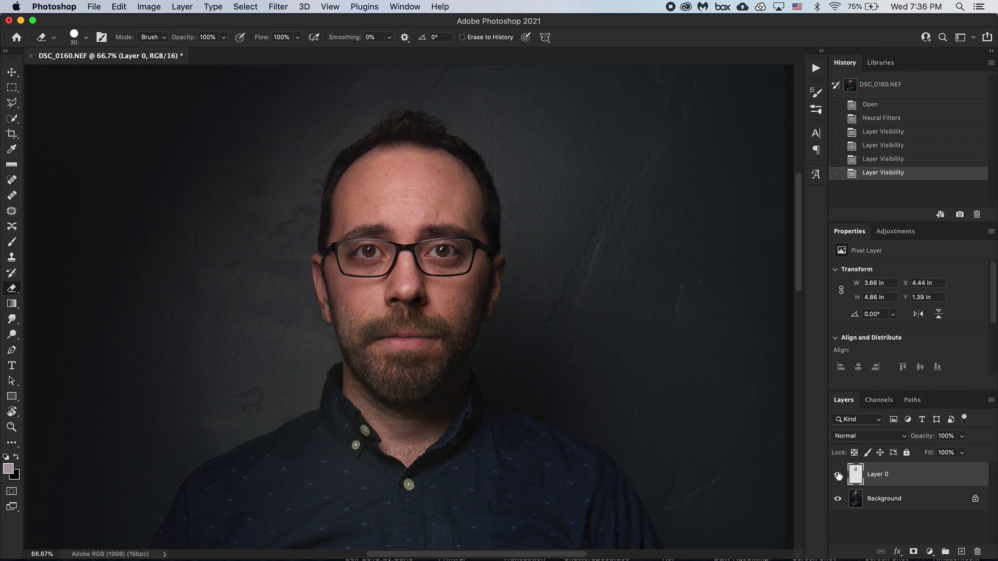
click(838, 474)
click(838, 474)
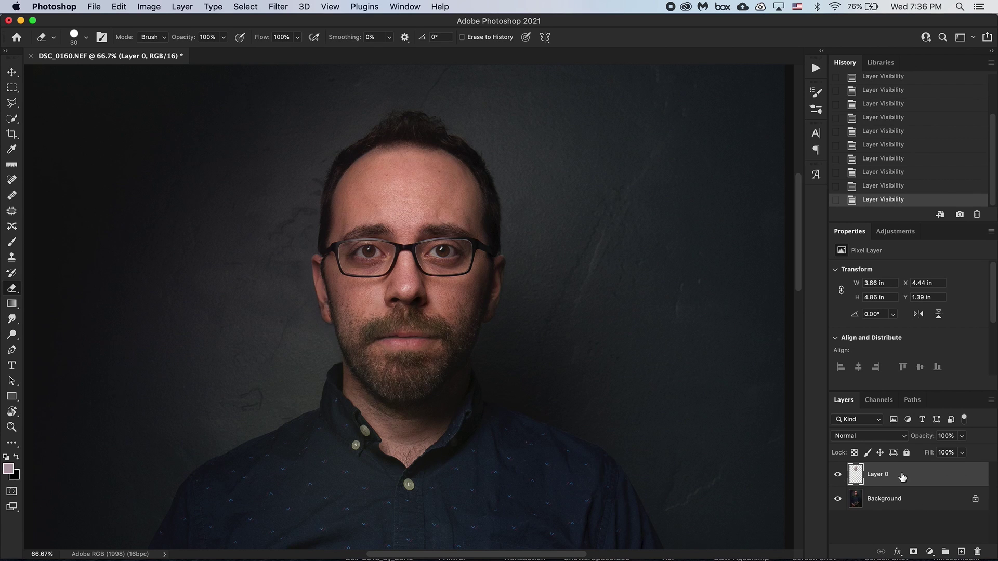
key(Delete)
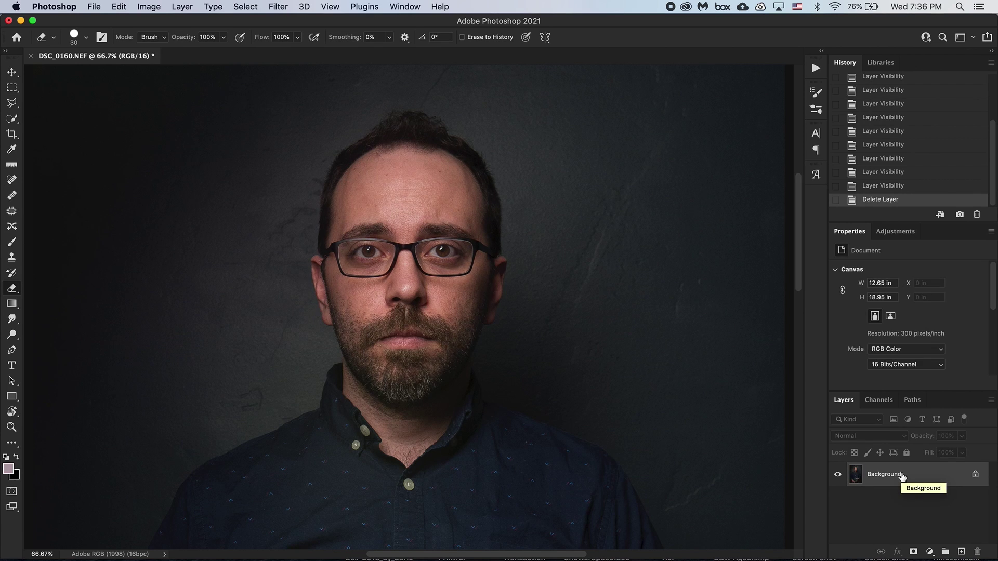